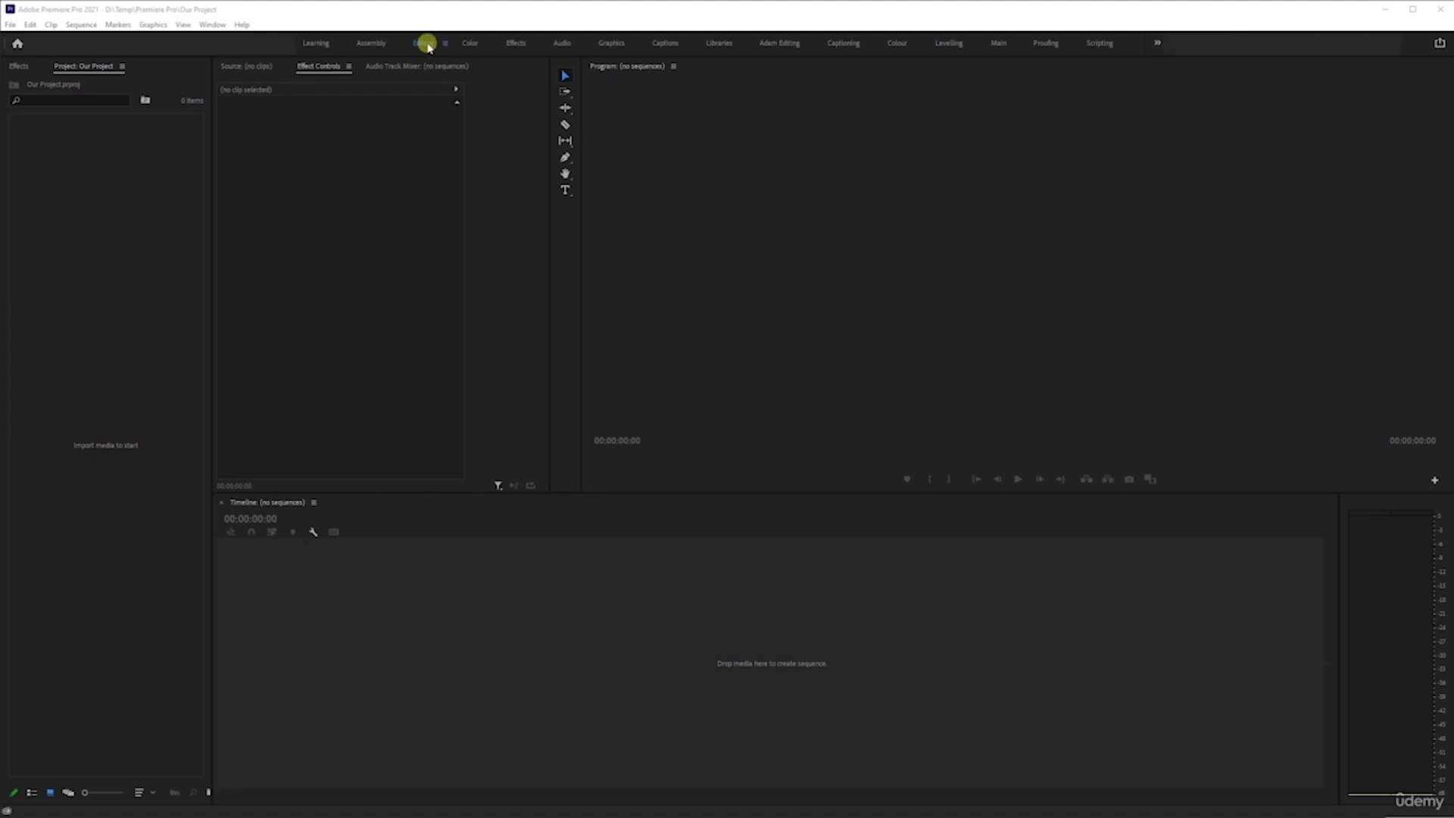
Save the current Editing layout as a new workspace named "Our Editing".
left_click(429, 45)
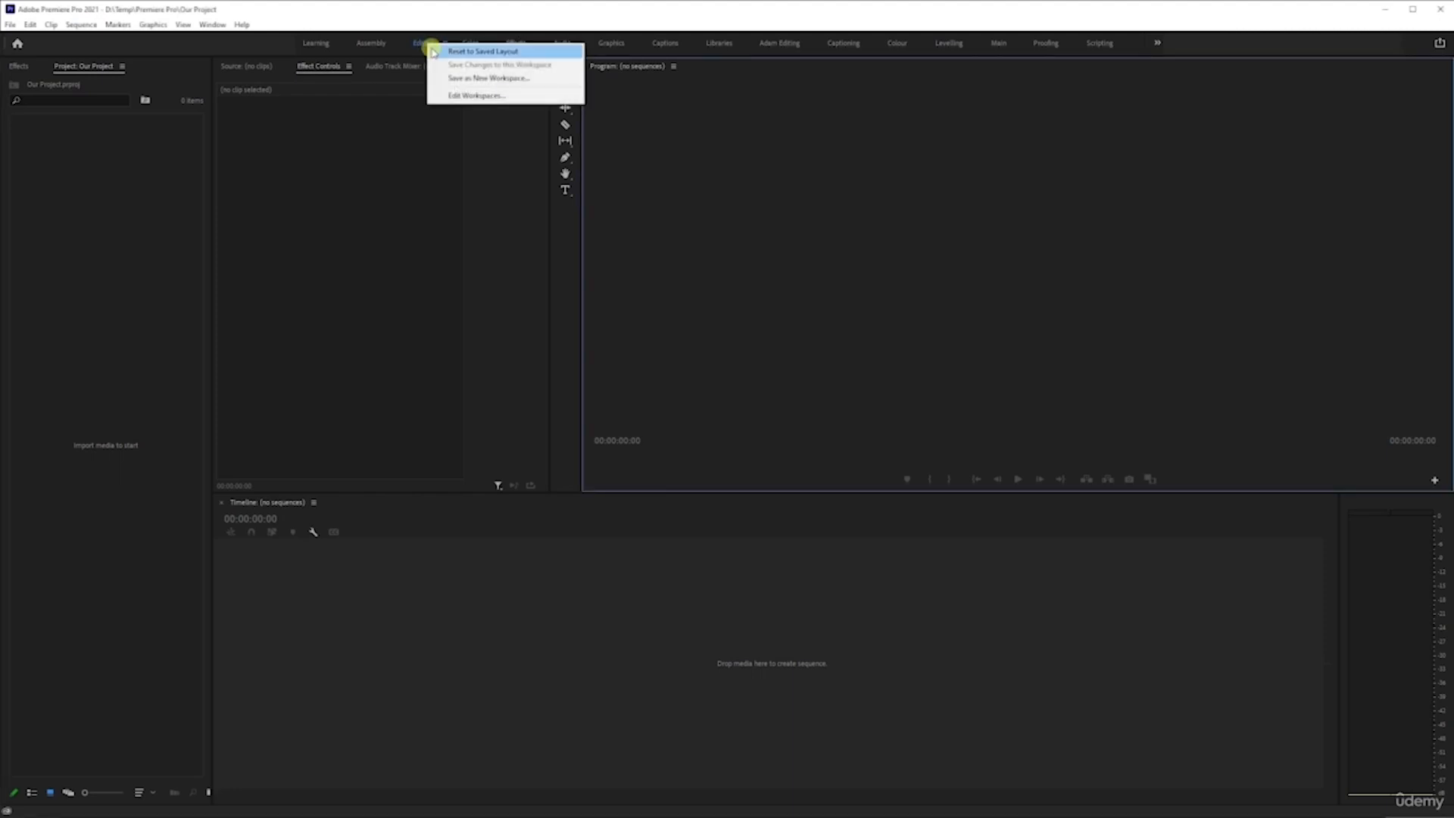
left_click(474, 78)
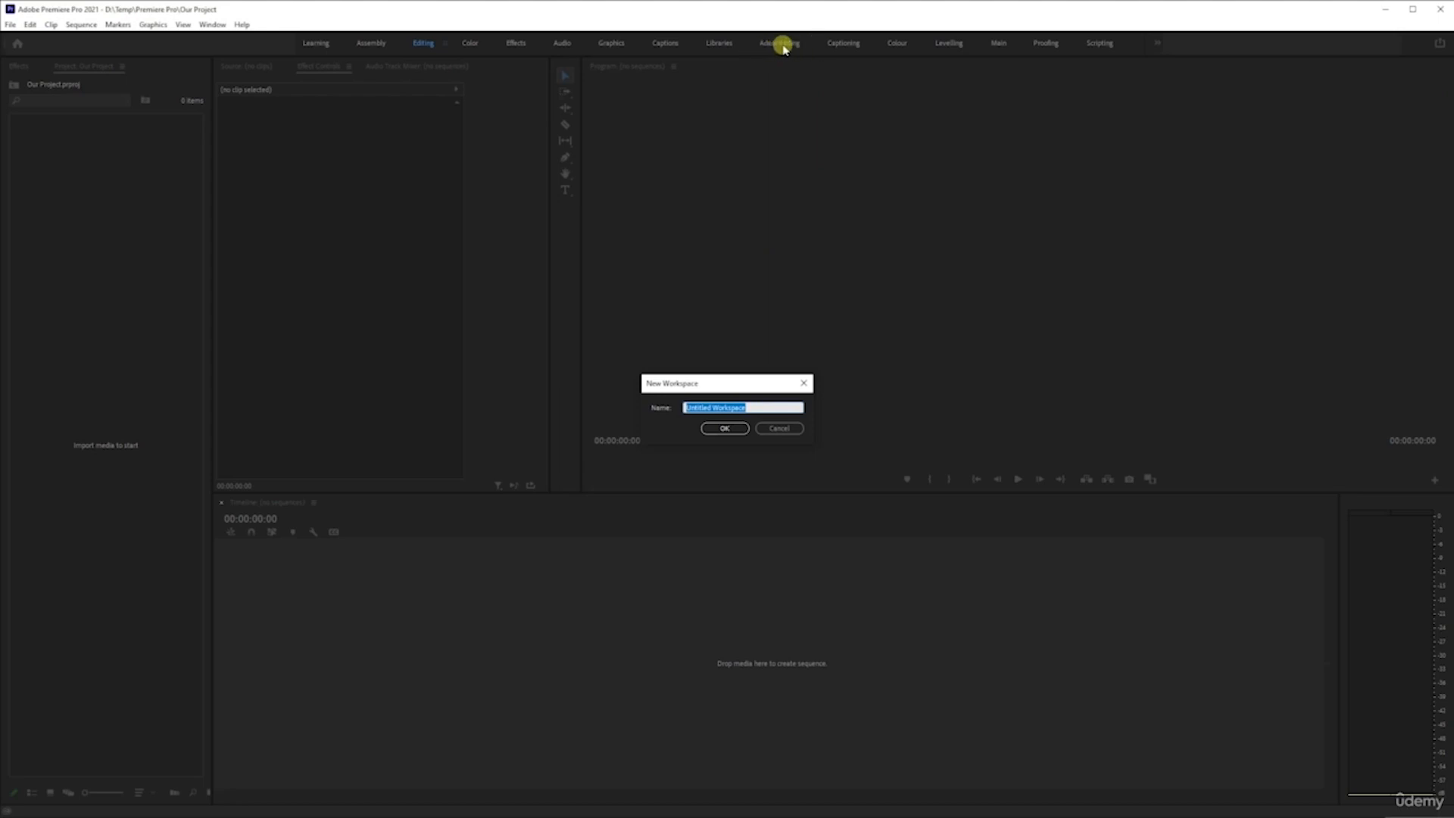
left_click(764, 408)
left_click_drag(763, 407, 682, 407)
type("Our Editing")
left_click(727, 429)
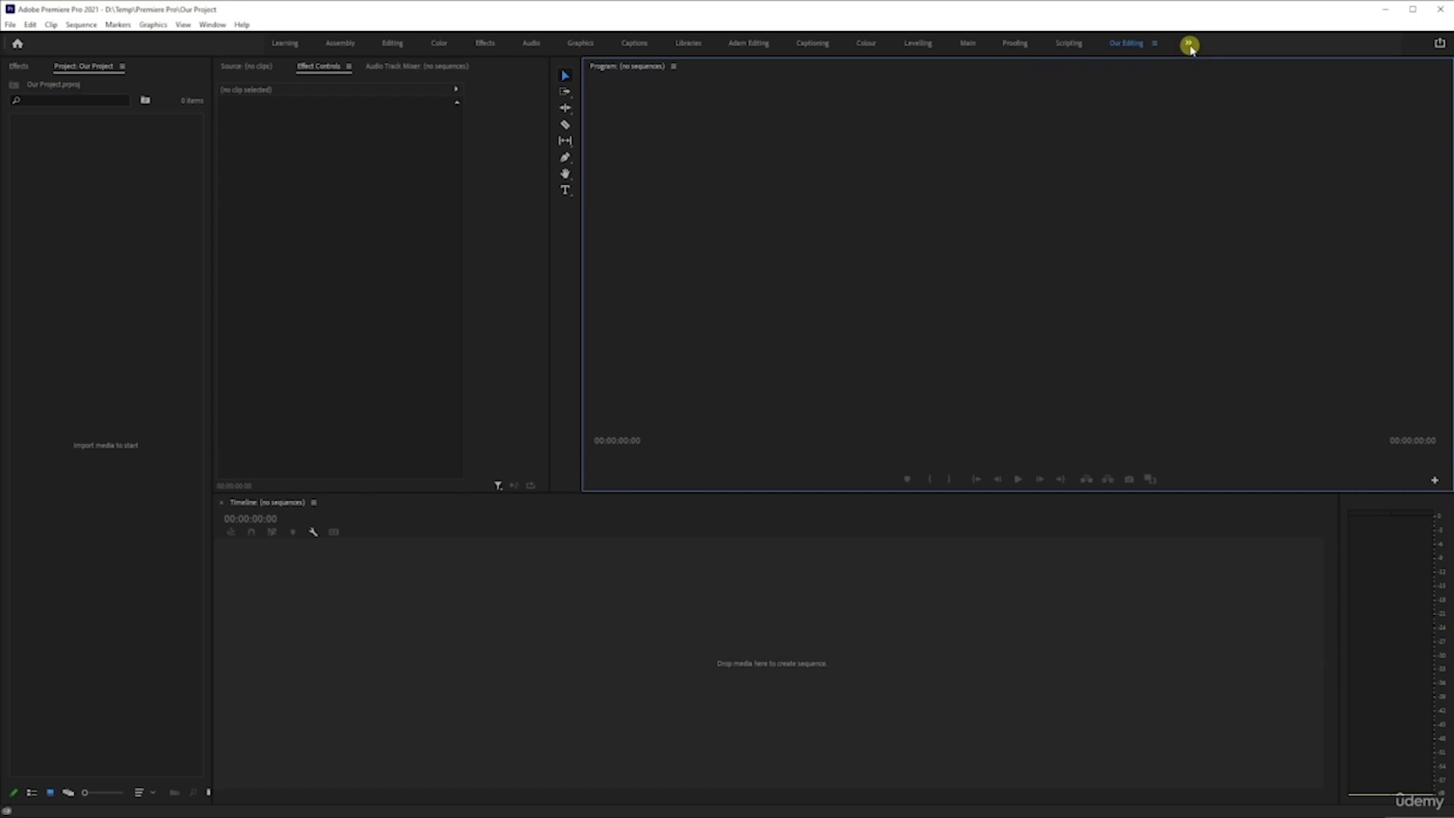
Edit the workspace order so that Our Editing comes first in the workspace bar, ahead of Learning.
left_click(1189, 44)
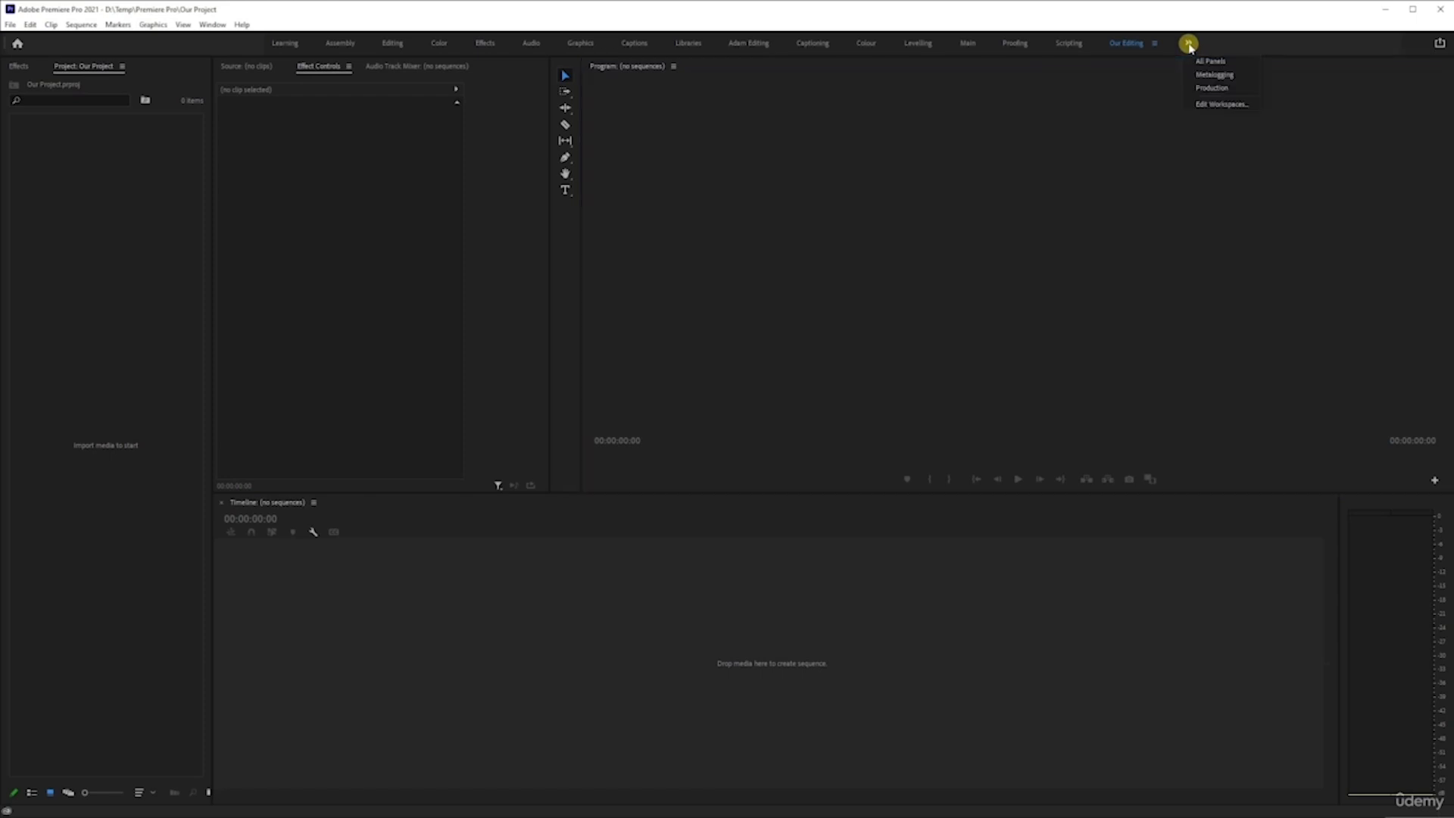
left_click(1207, 104)
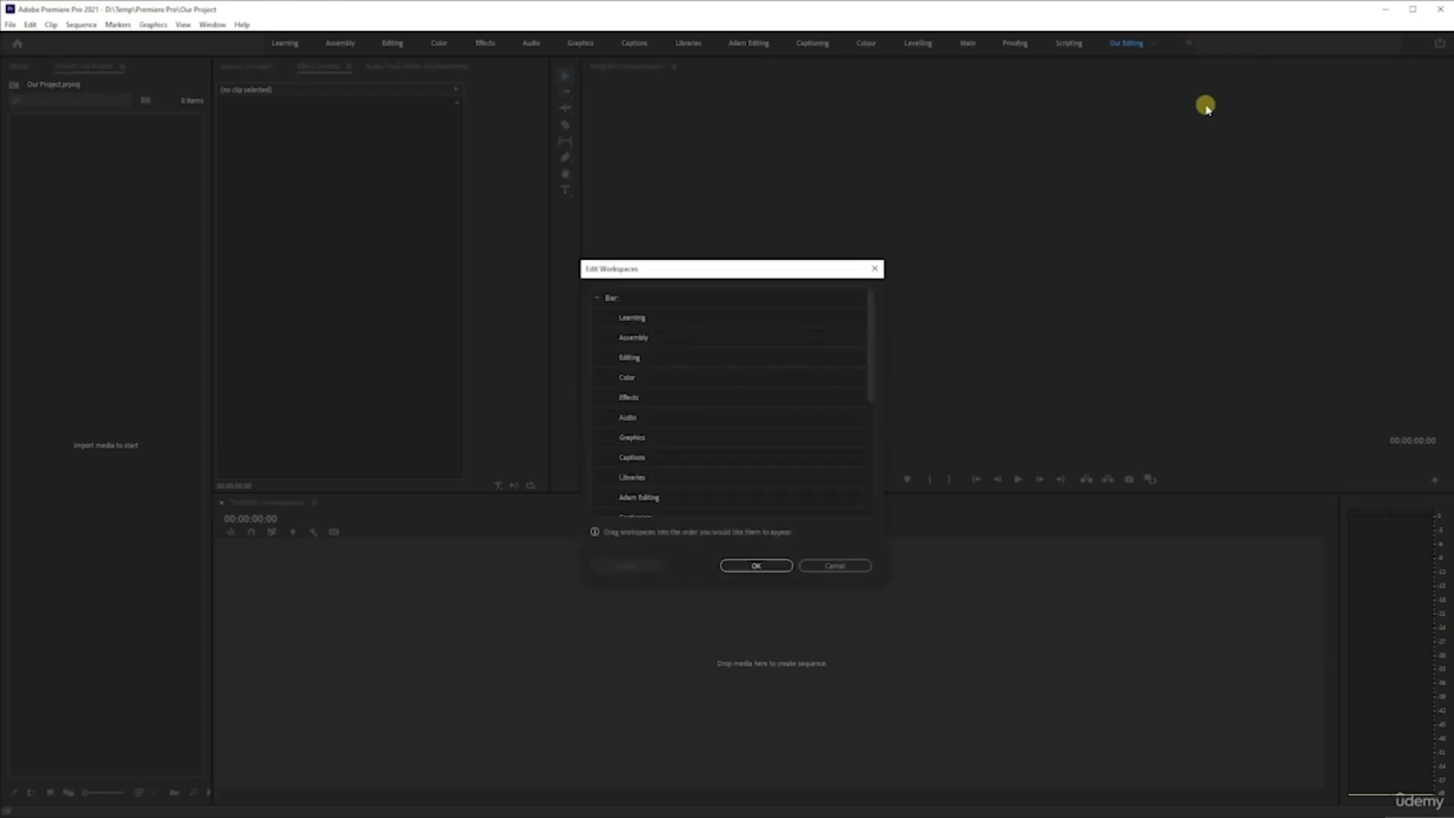
scroll(720, 382, "down", 5)
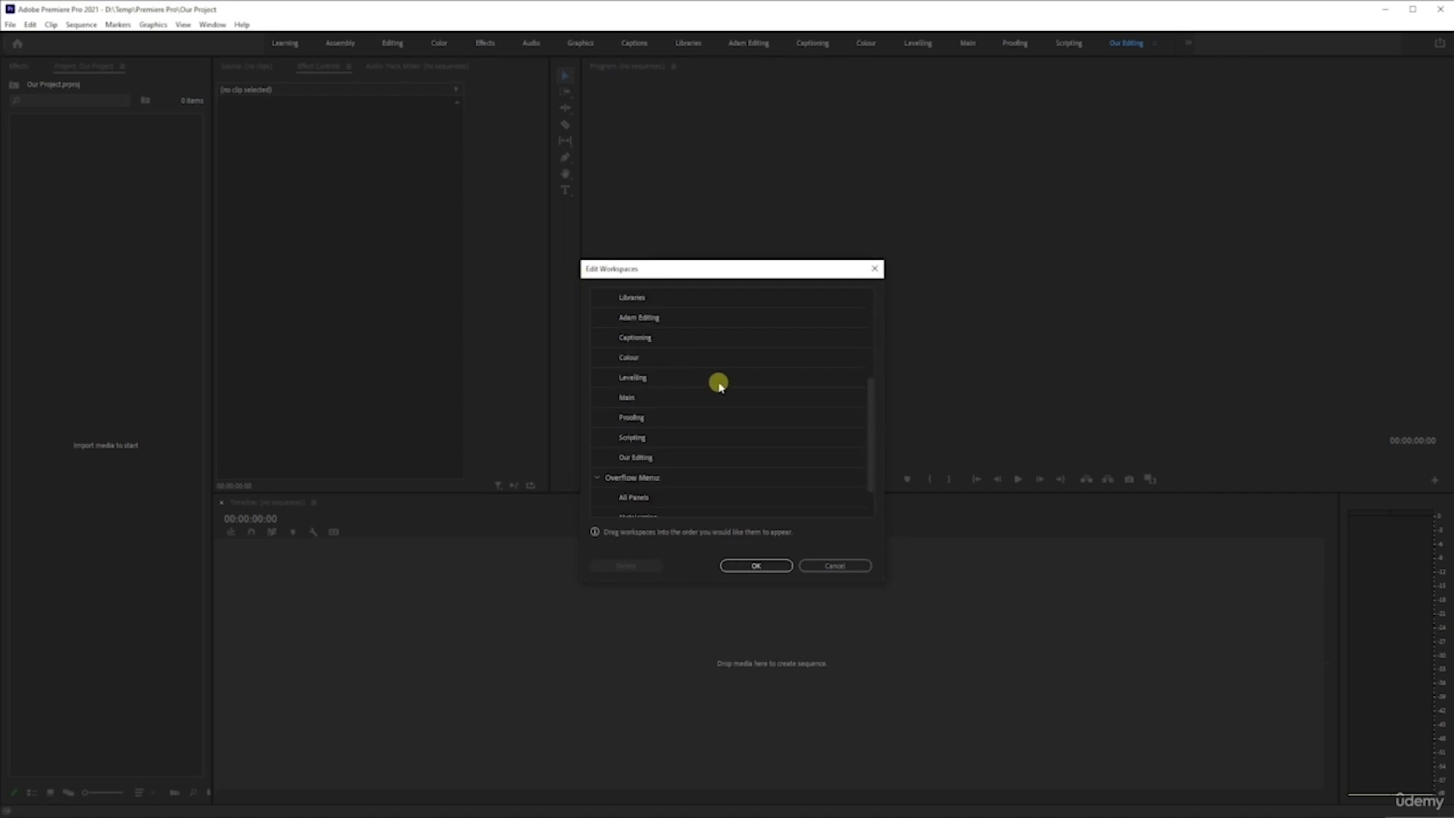
scroll(708, 380, "down", 2)
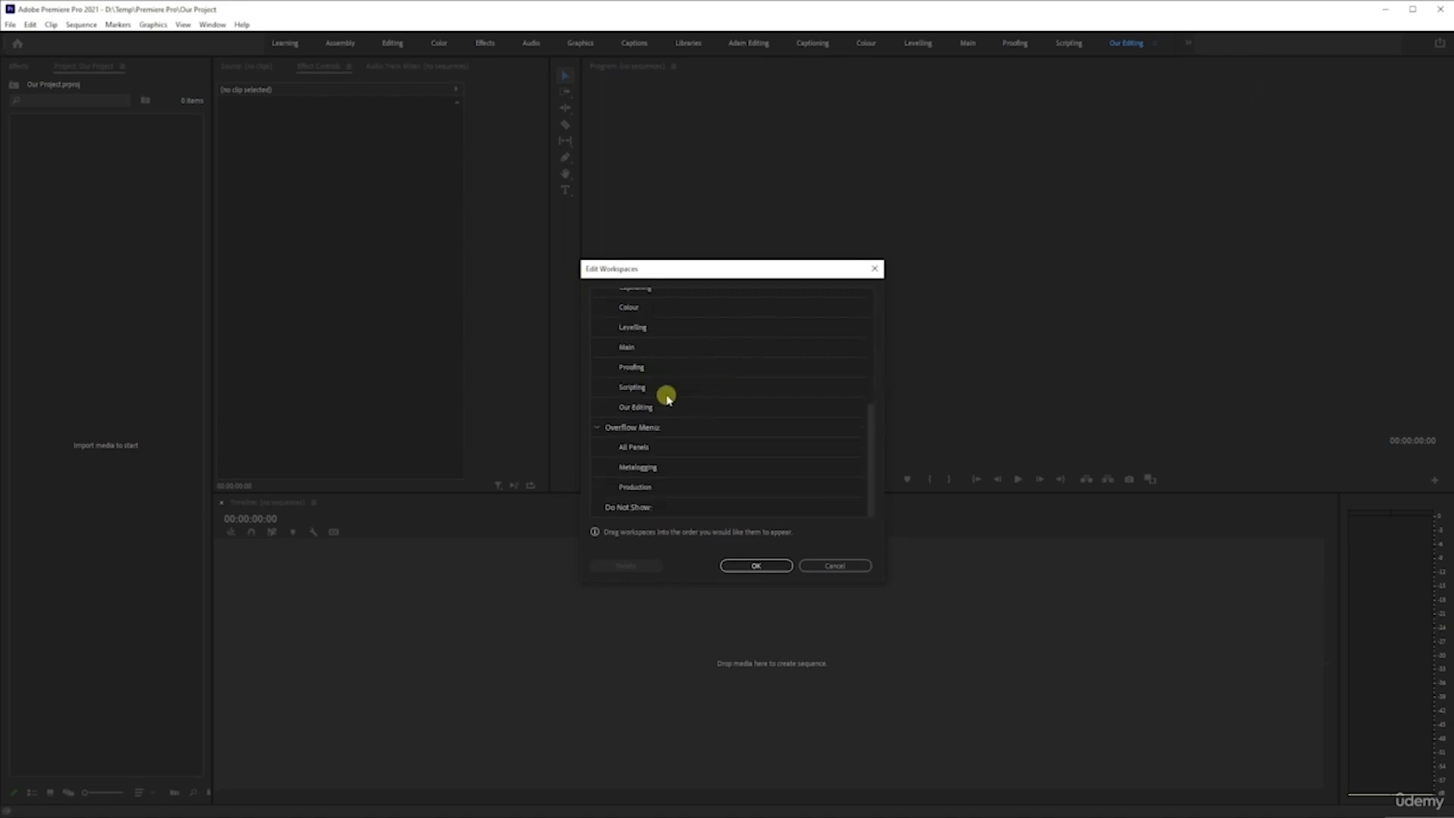
scroll(663, 402, "up", 7)
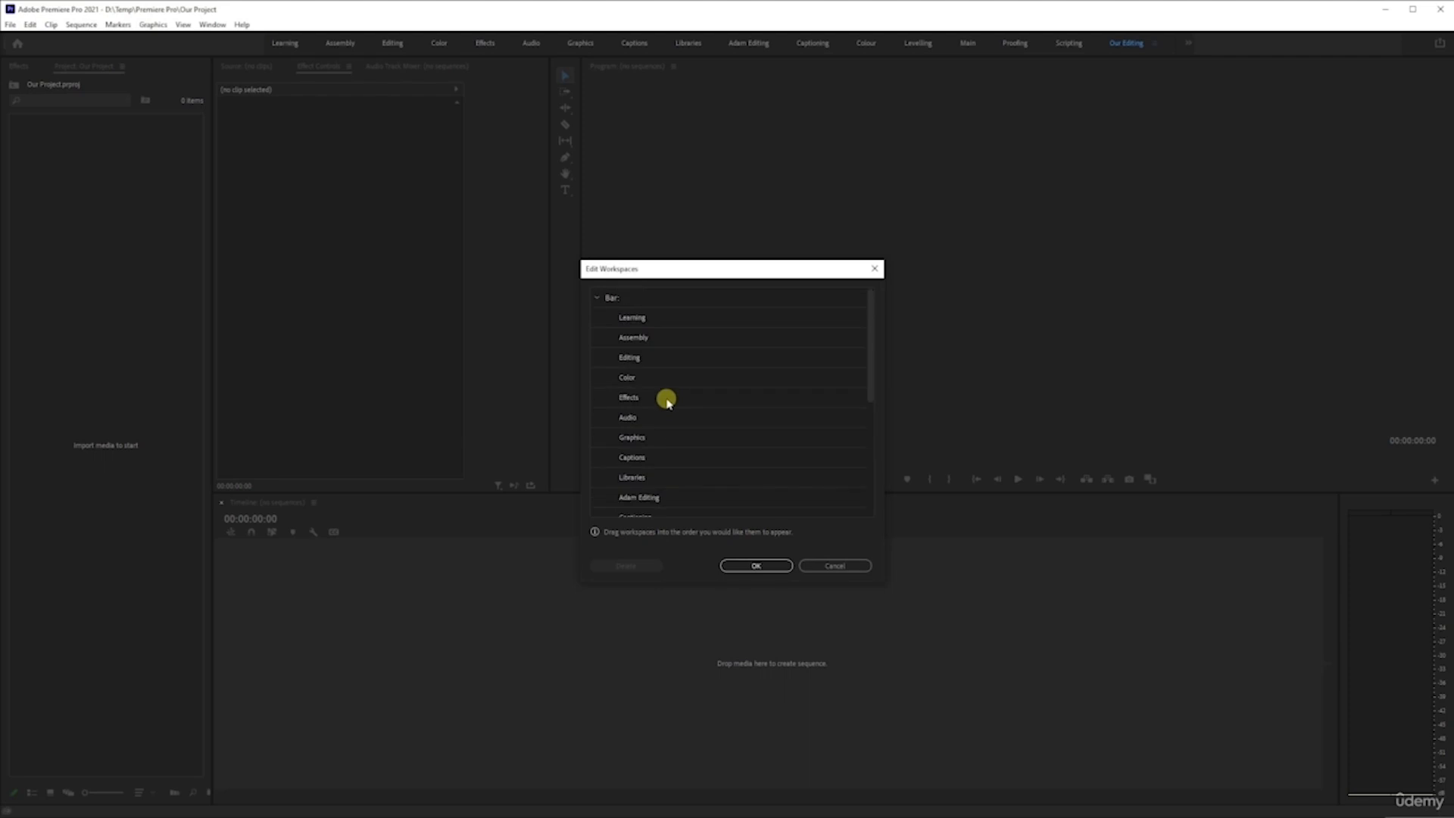
scroll(665, 375, "down", 5)
scroll(666, 353, "down", 2)
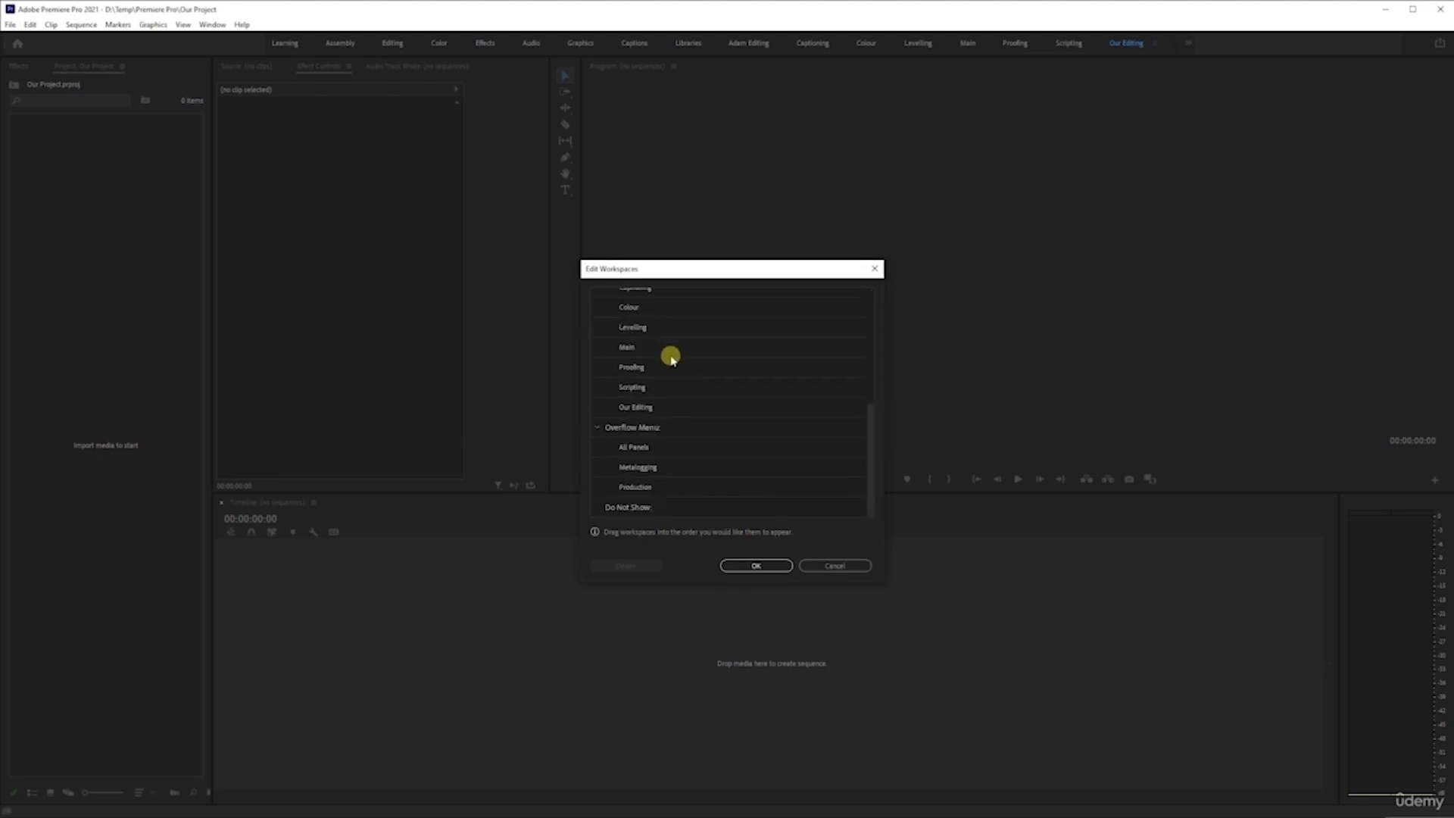
left_click_drag(667, 409, 675, 307)
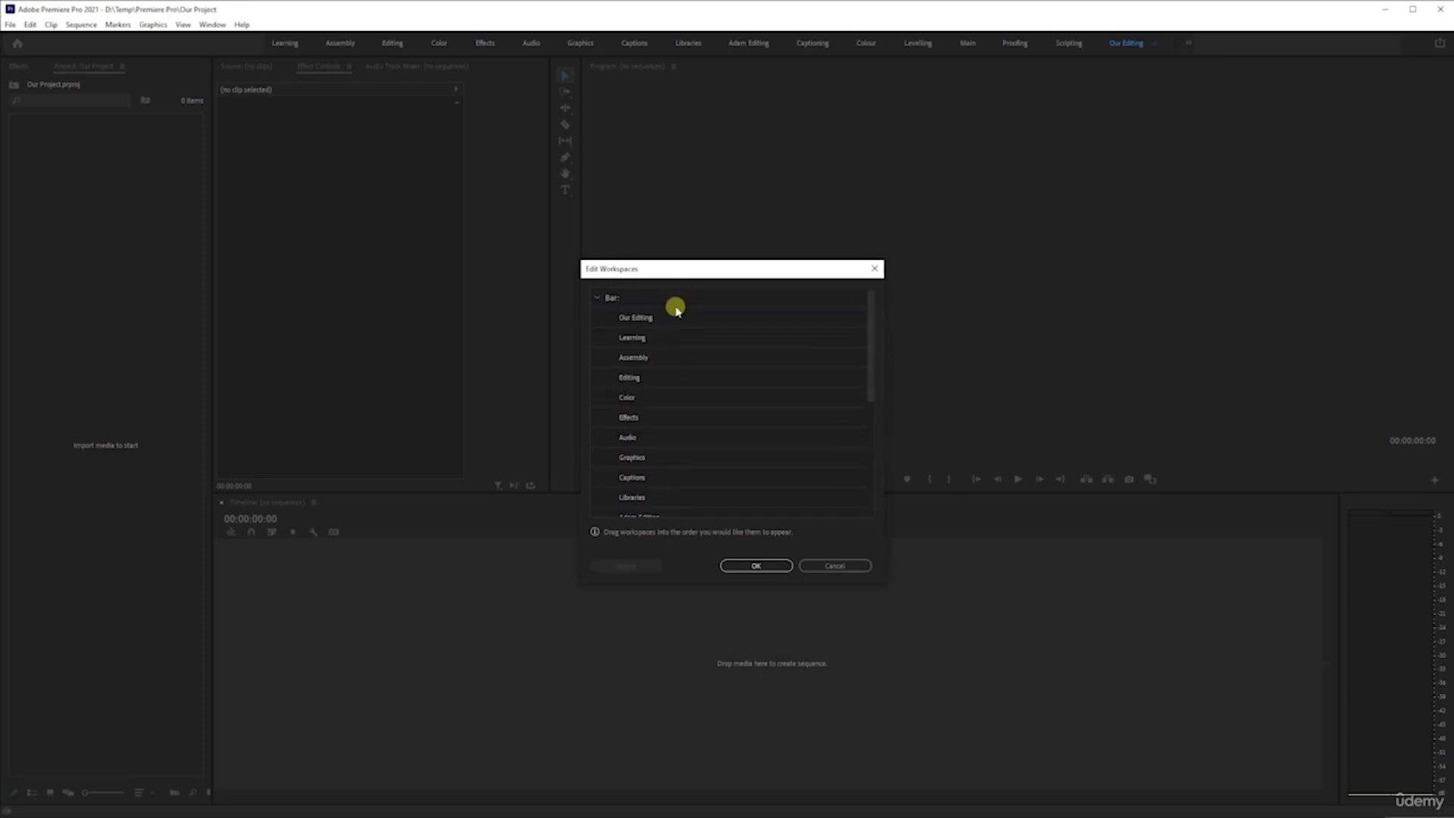
left_click(772, 566)
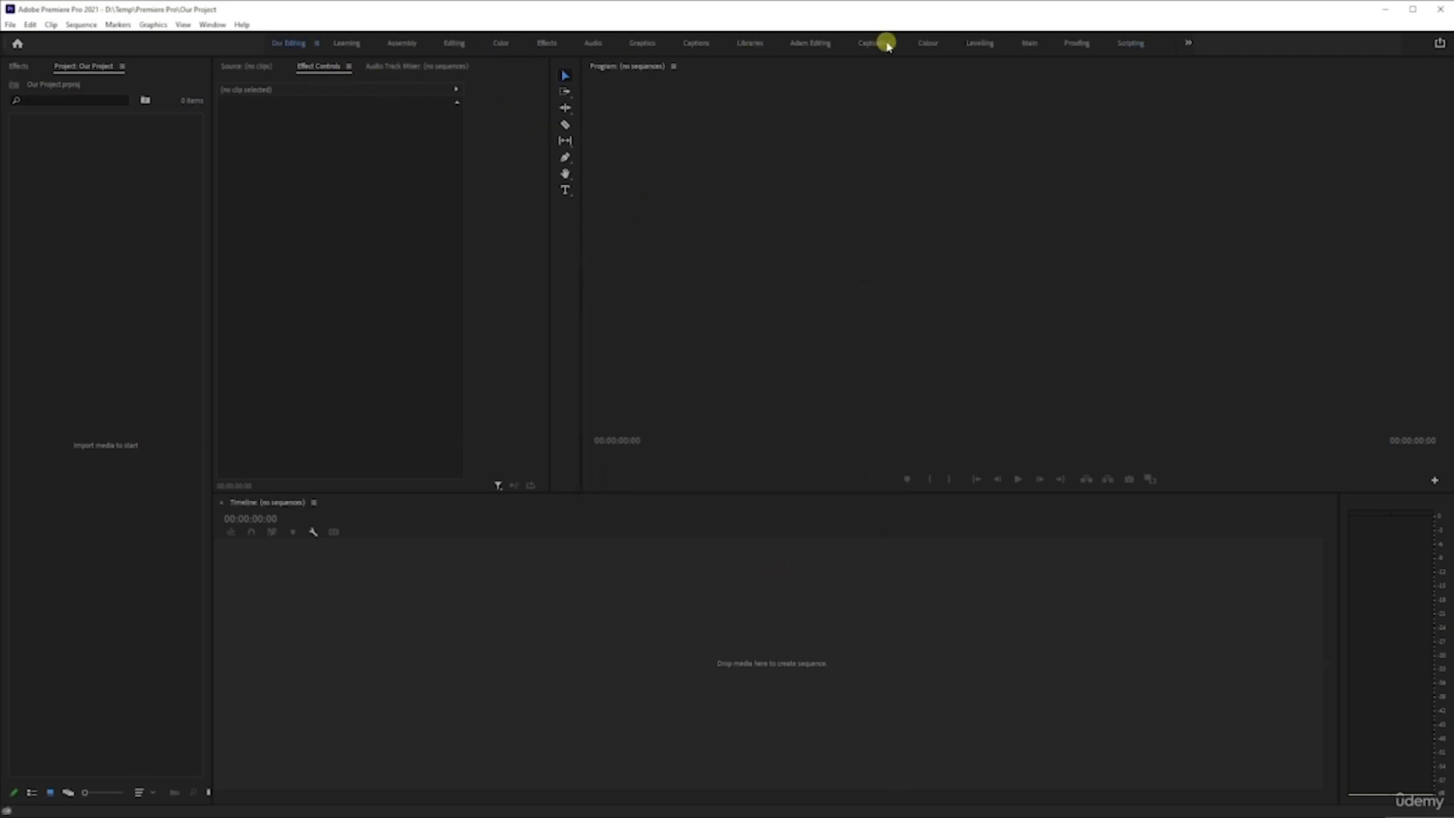
Reopen the workspace list for editing and move the Learning workspace into the Do Not Show group.
right_click(291, 44)
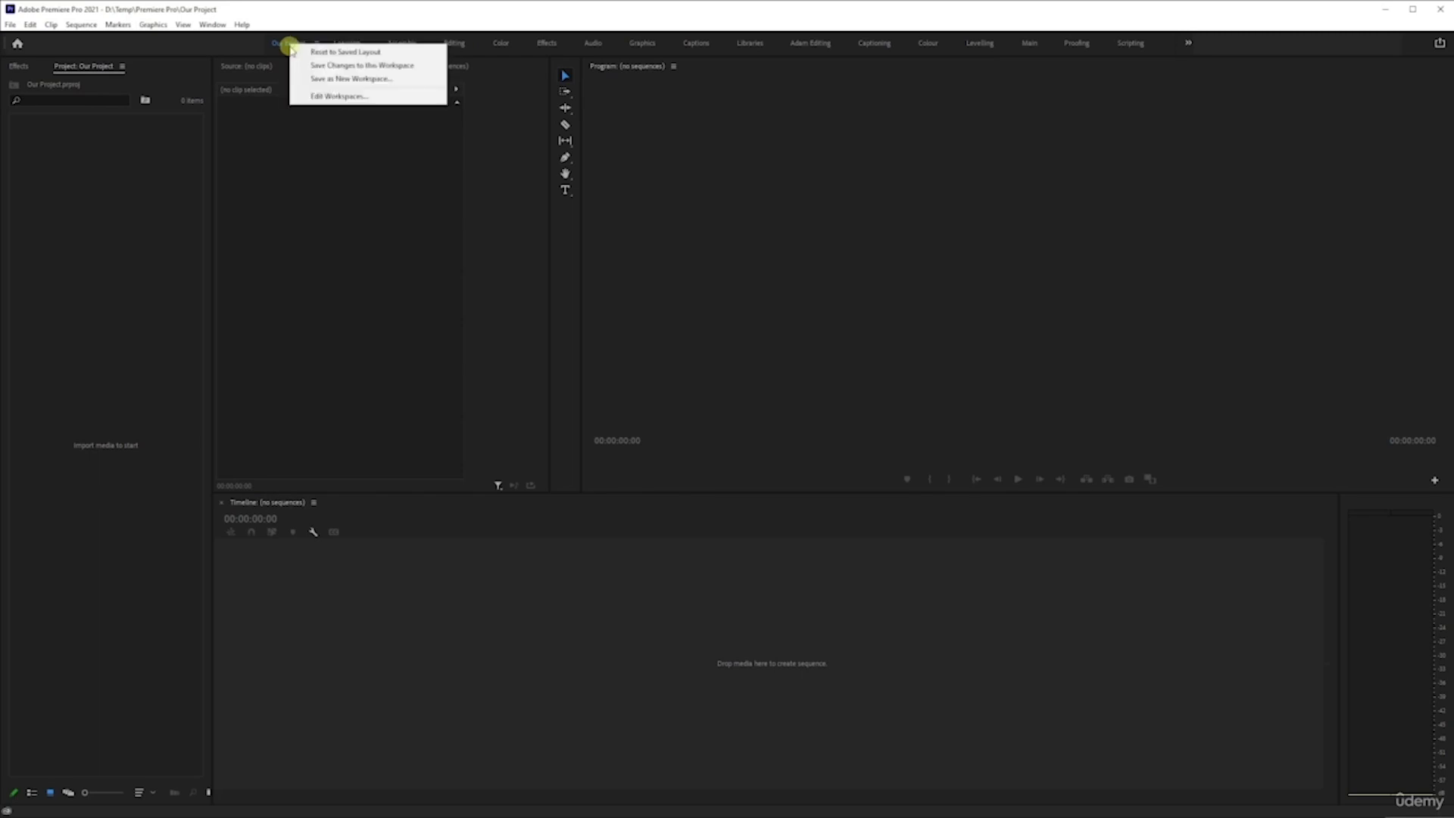
left_click(405, 97)
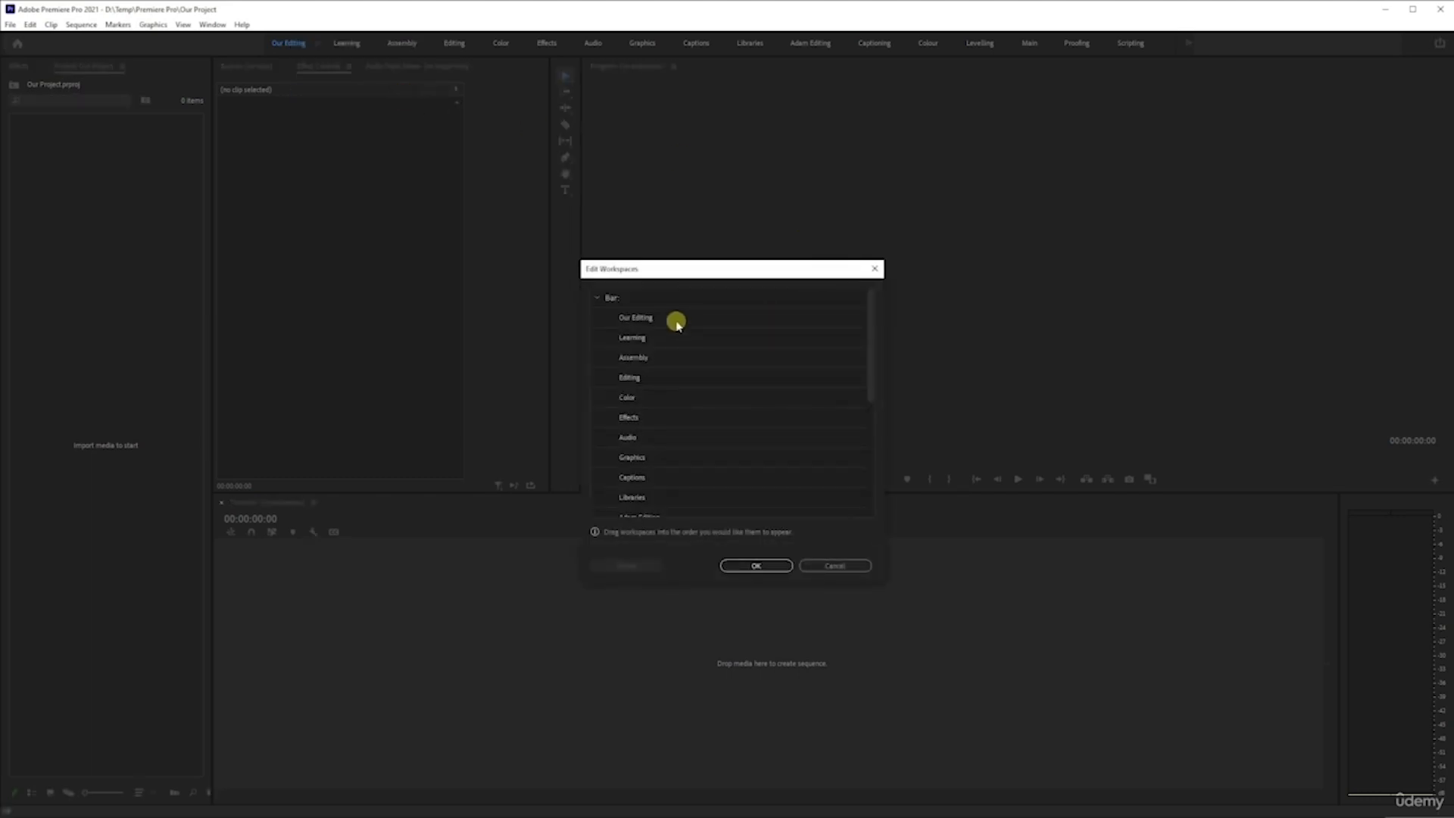
left_click(662, 338)
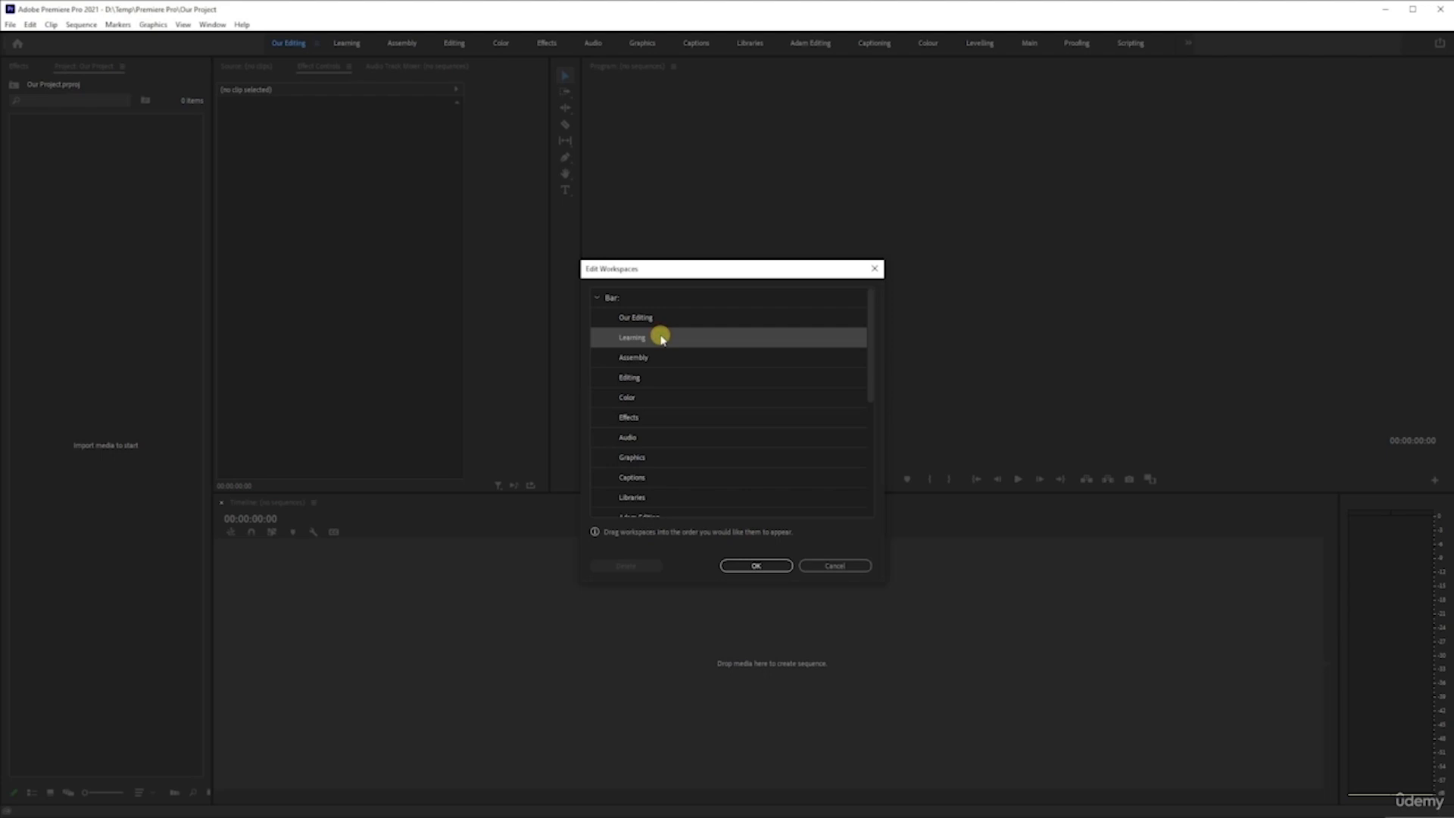
left_click_drag(661, 339, 683, 515)
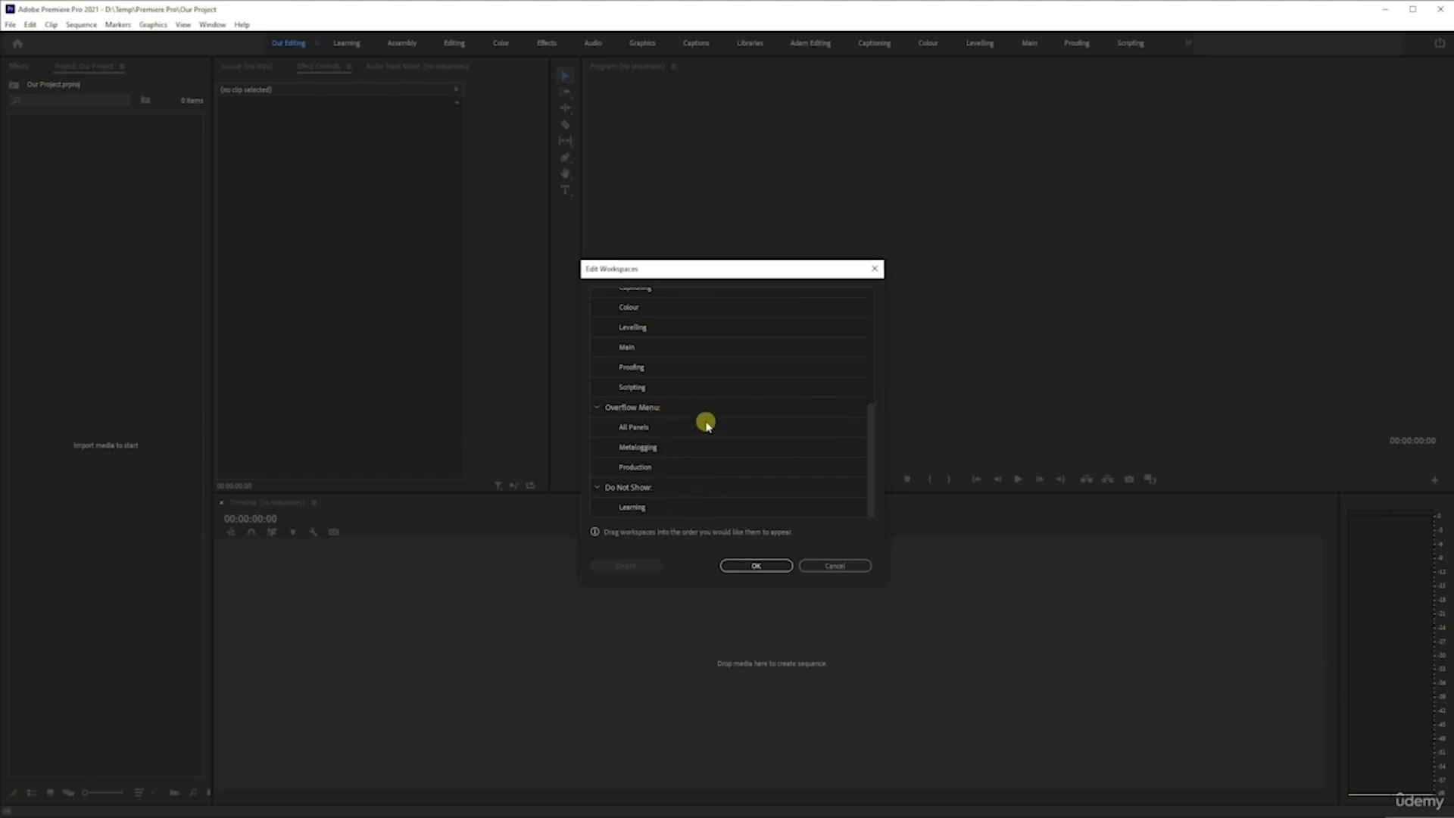
Move the Production, Metalogging and All Panels workspaces from the Overflow Menu group to Do Not Show and apply the changes.
left_click_drag(659, 468, 669, 506)
left_click_drag(667, 451, 671, 506)
left_click_drag(682, 427, 689, 508)
scroll(702, 448, "up", 6)
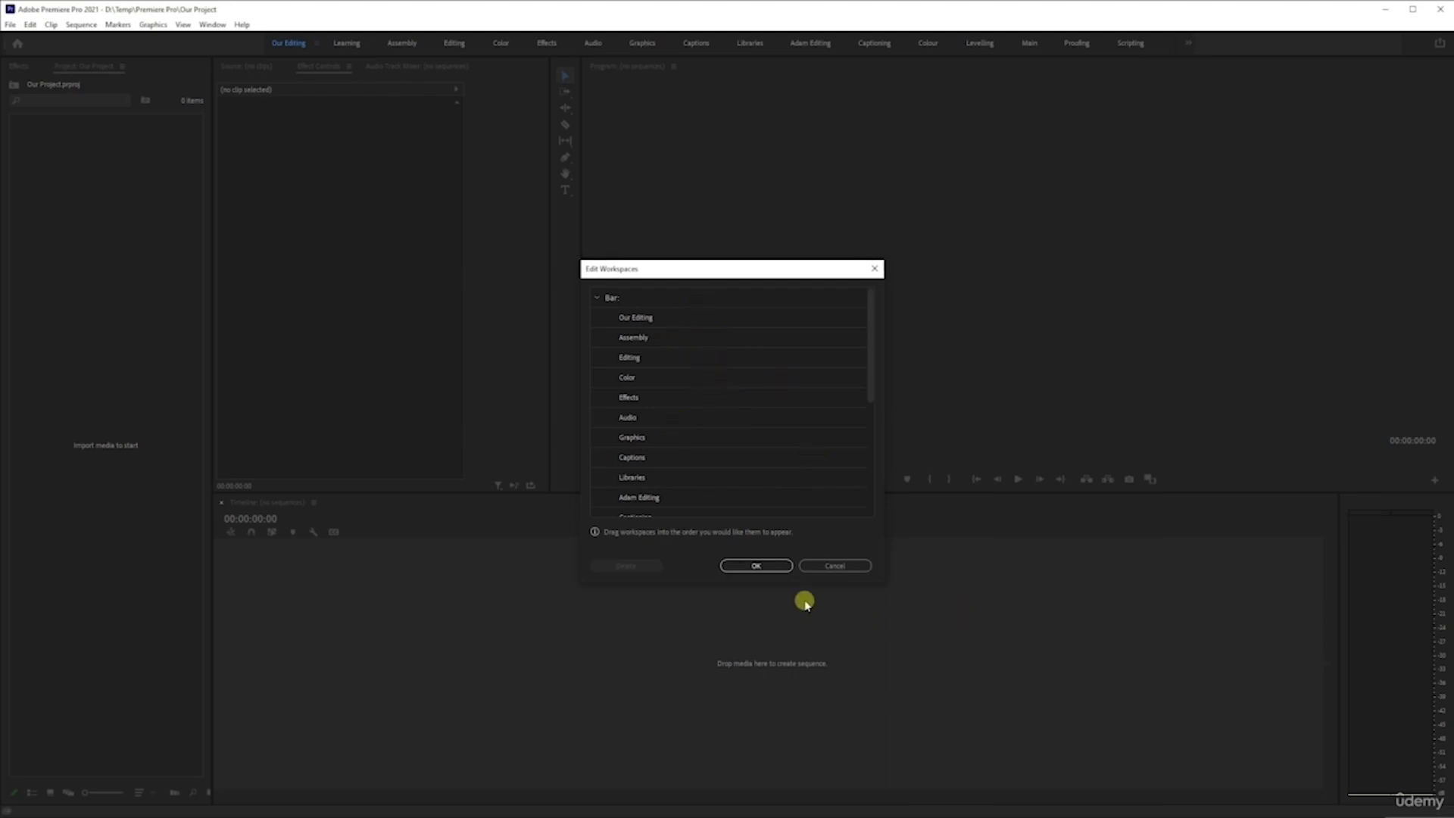
left_click(785, 569)
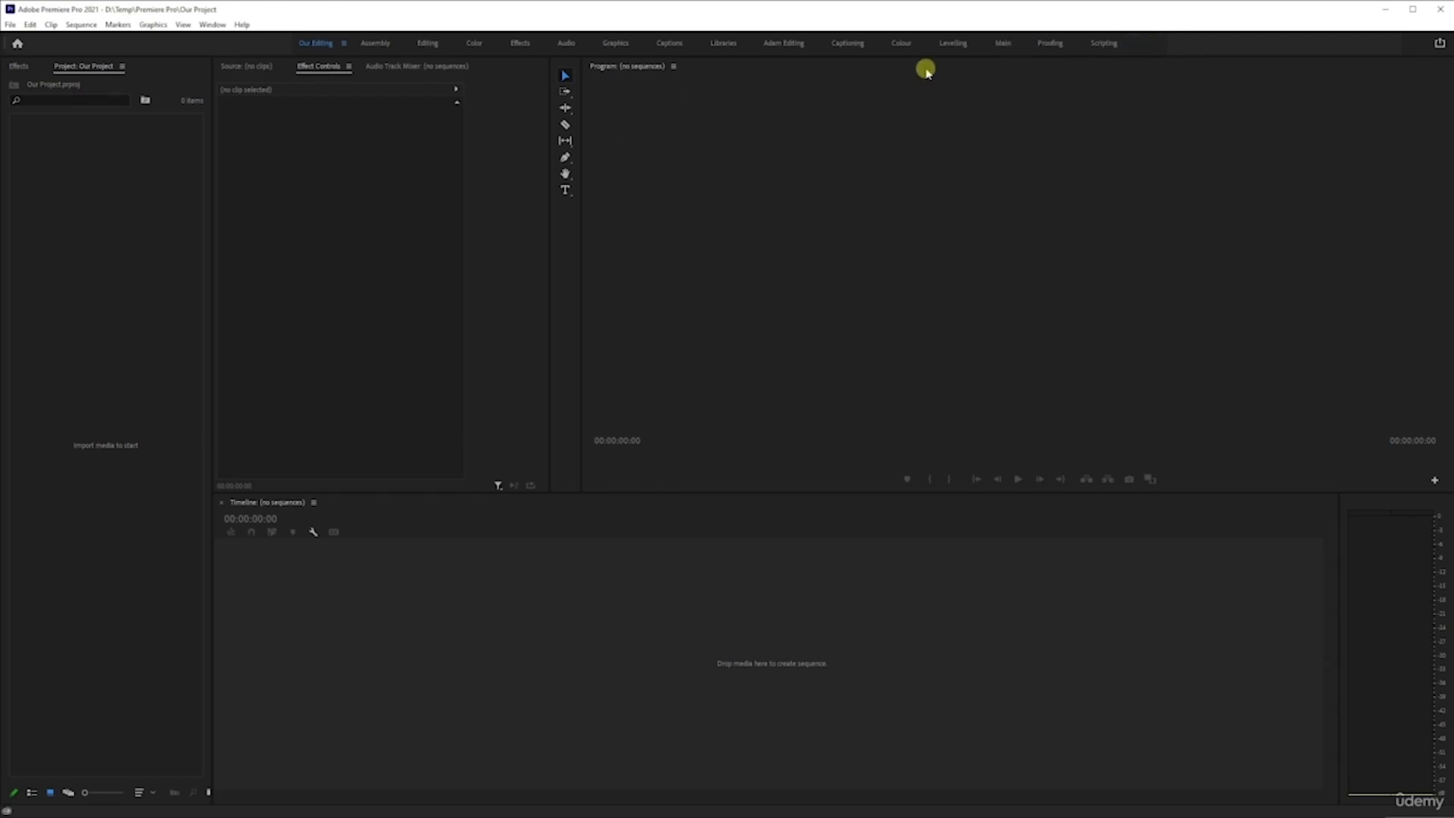
Edit the workspaces again and move Assembly and Editing from the bar into the Do Not Show group.
right_click(300, 43)
left_click(367, 91)
left_click_drag(654, 337, 688, 478)
scroll(692, 454, "up", 5)
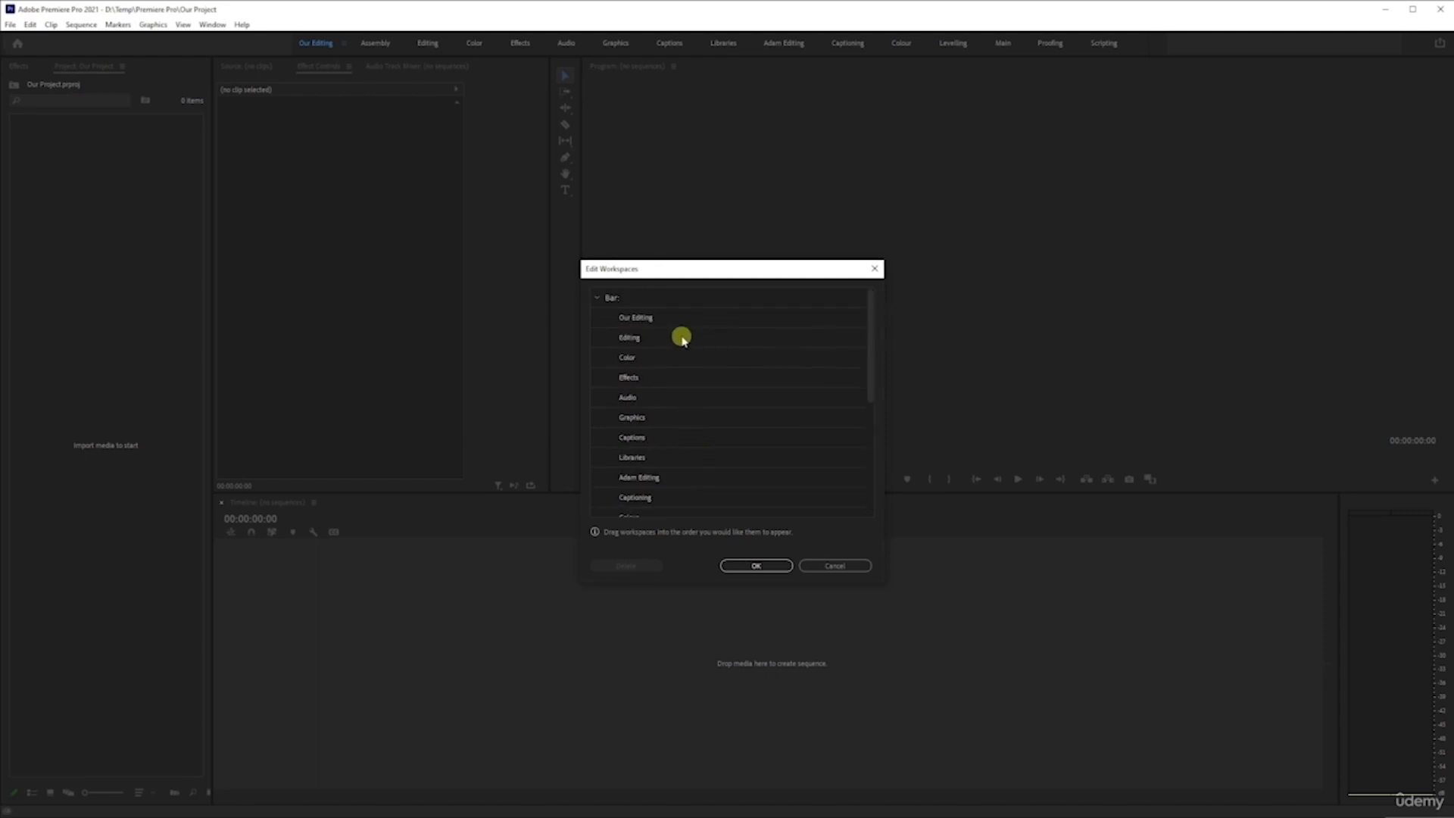
left_click(674, 336)
left_click_drag(643, 339, 691, 449)
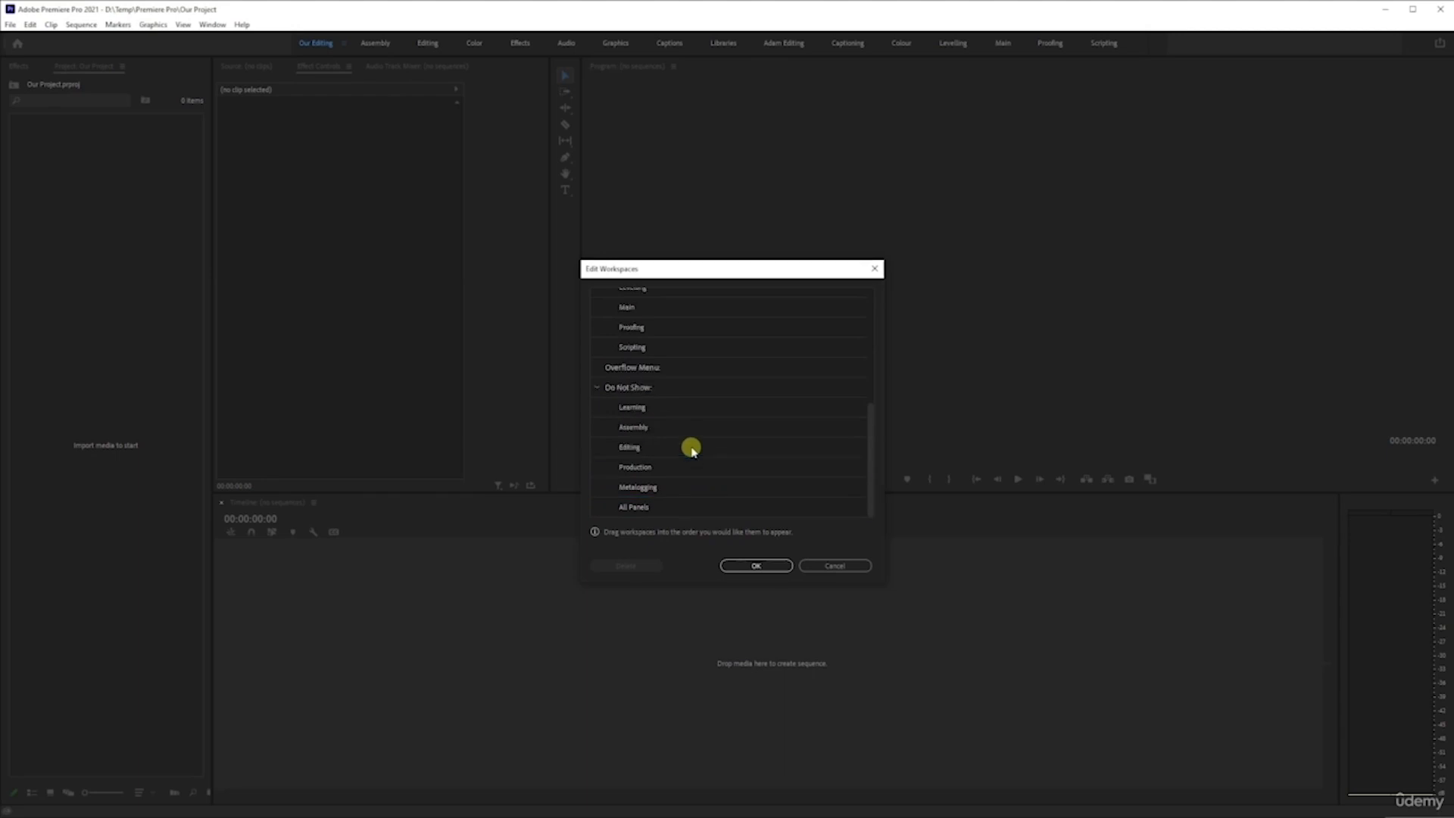
Move the Scripting workspace from the bar into the Overflow Menu group and apply the changes.
left_click(671, 349)
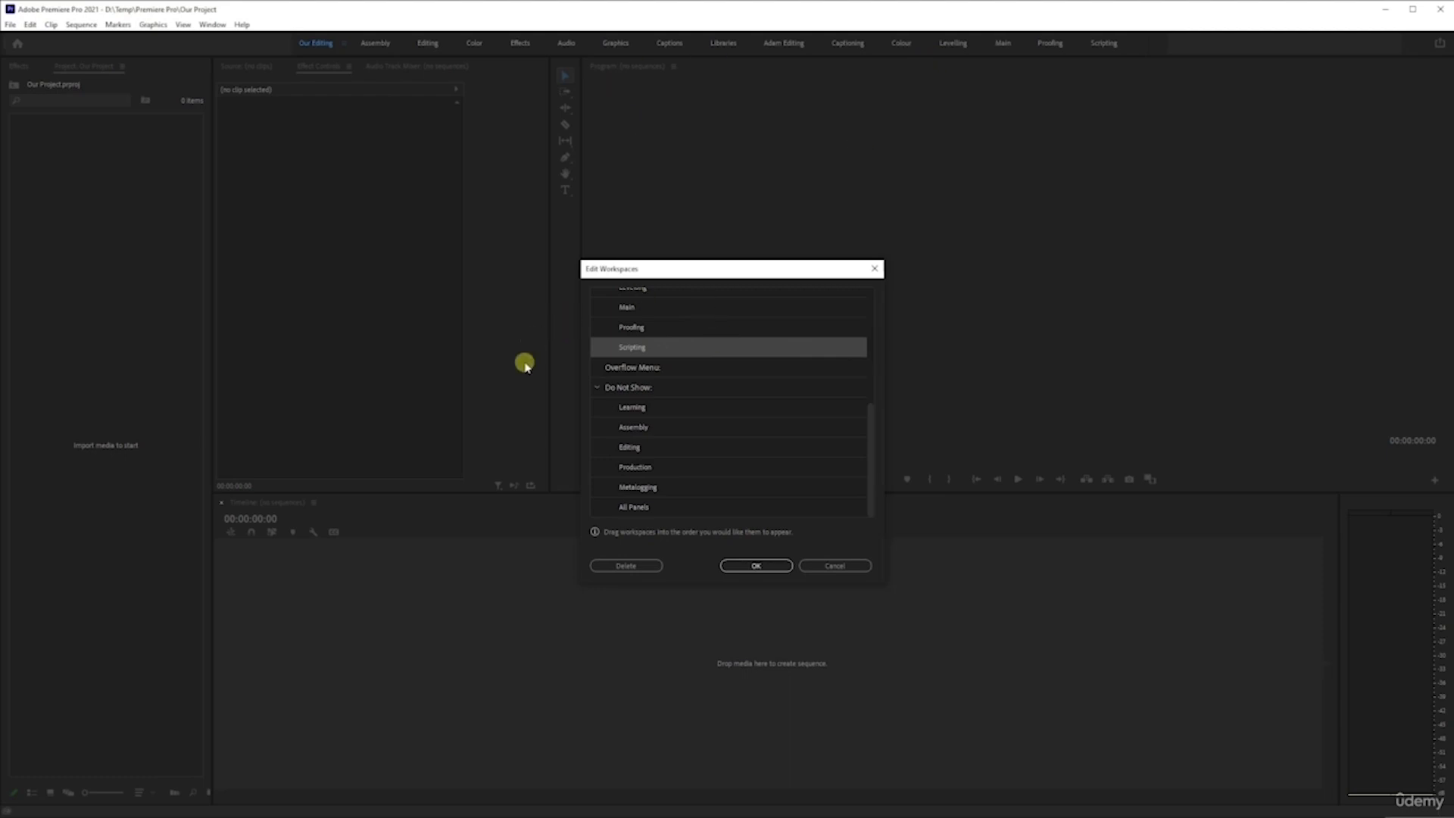
left_click_drag(667, 356, 668, 374)
left_click(759, 566)
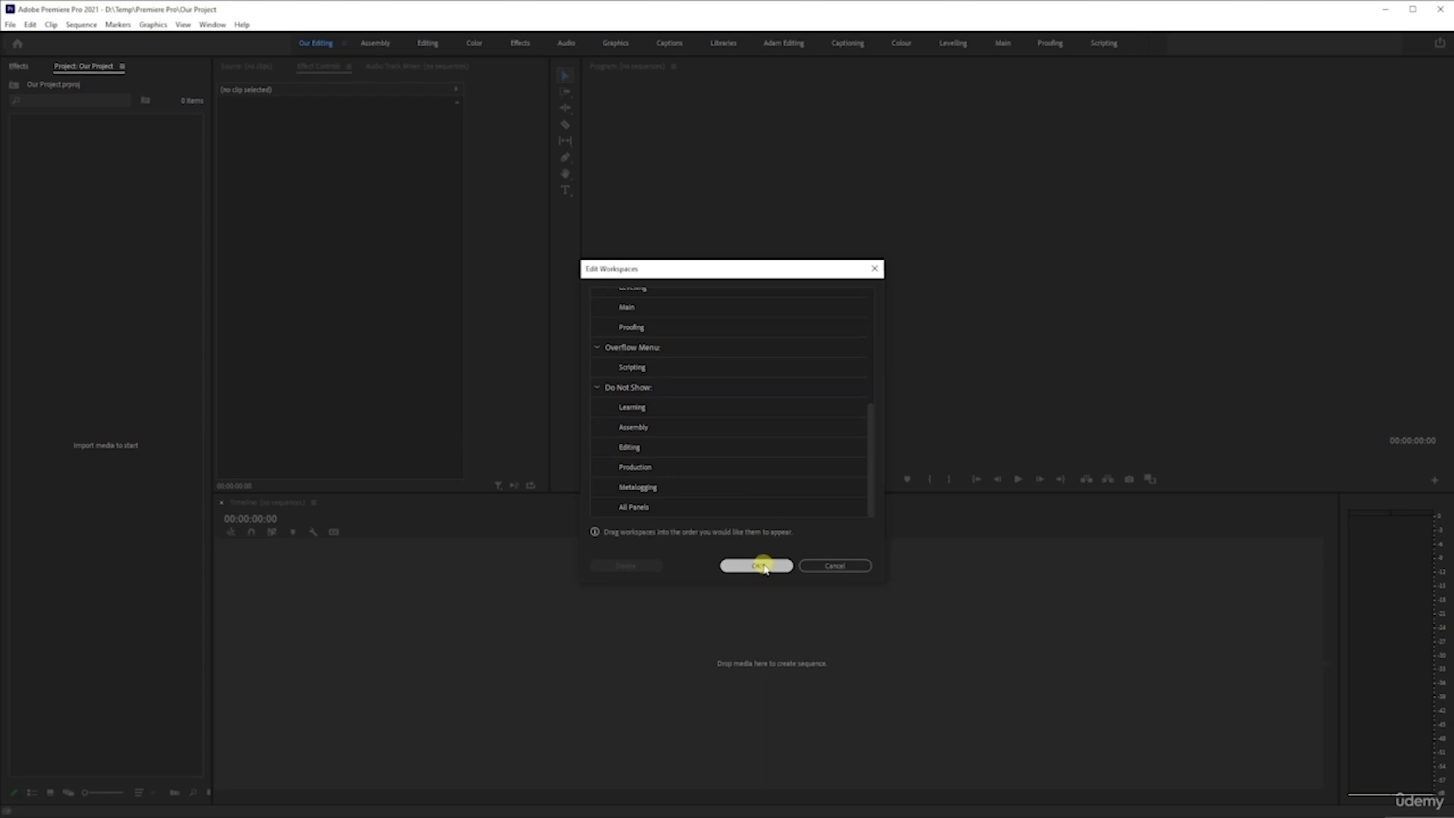